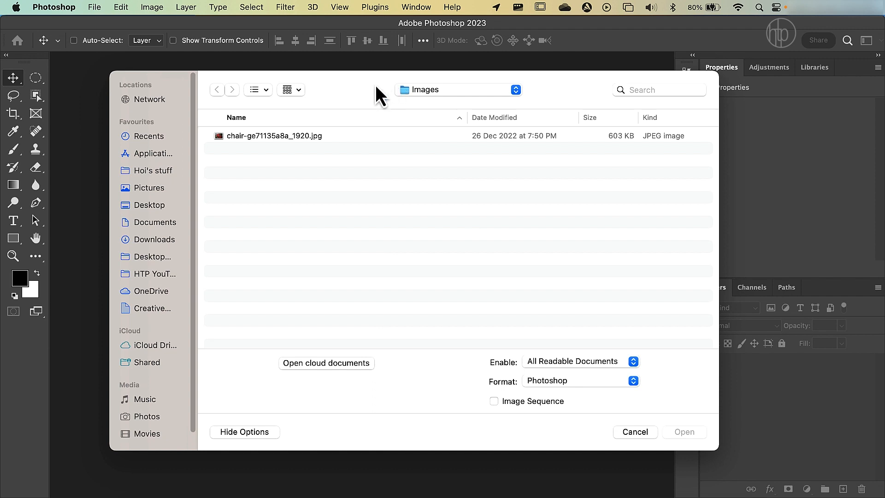
- Open chair-ge71135a8a_1920.jpg and duplicate its Background layer under the name Chair
left_click(314, 136)
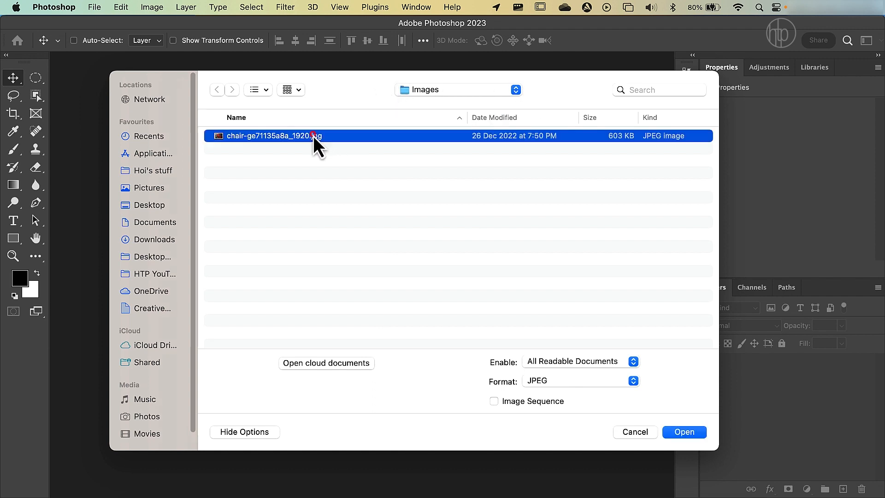
left_click(687, 432)
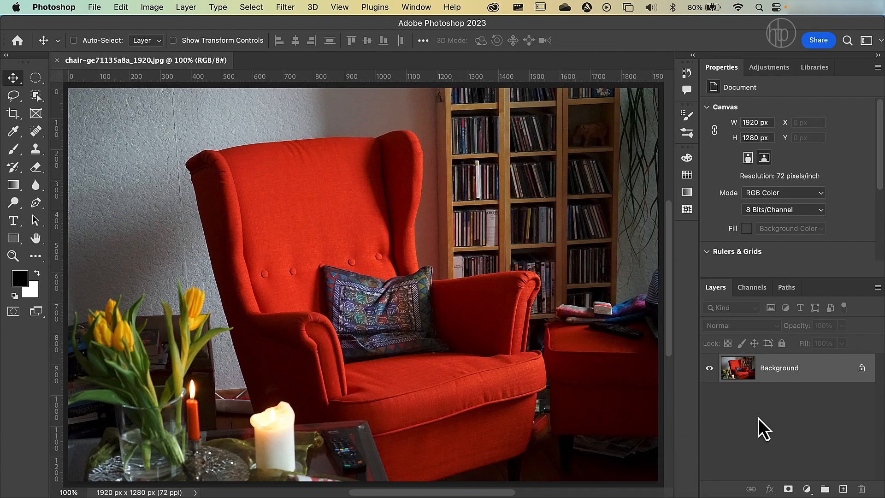
key("super+j")
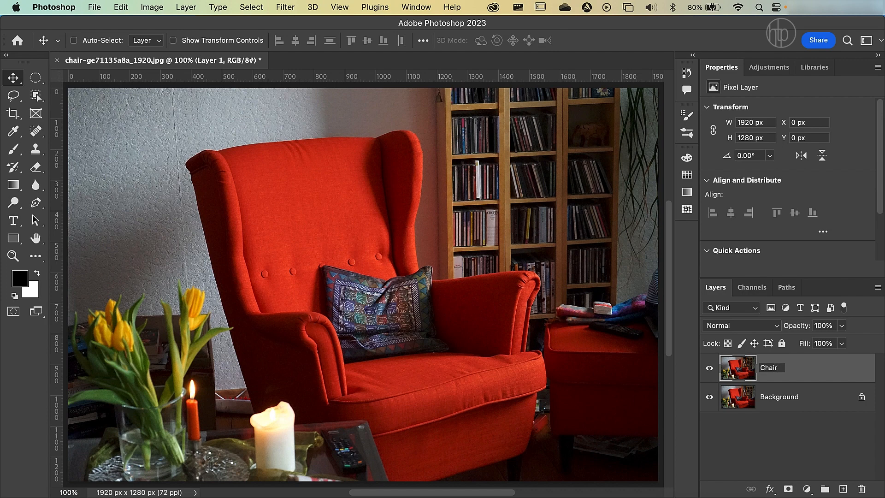
key("Return")
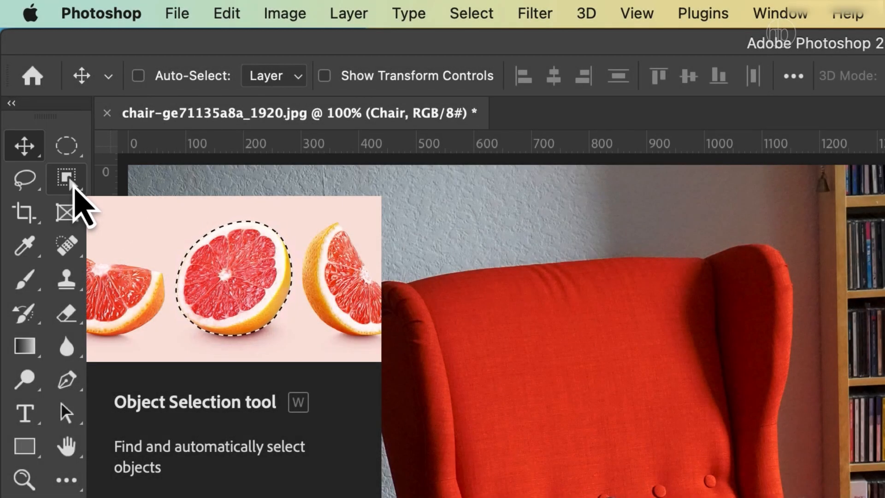
- Select the red armchair with its cushion using the Object Selection tool and mask the Chair layer to that selection
left_click(72, 183)
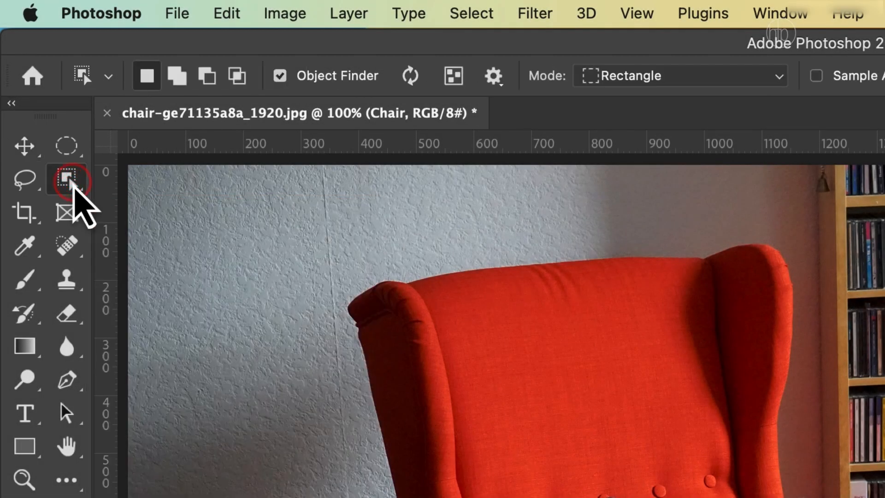
left_click(73, 182)
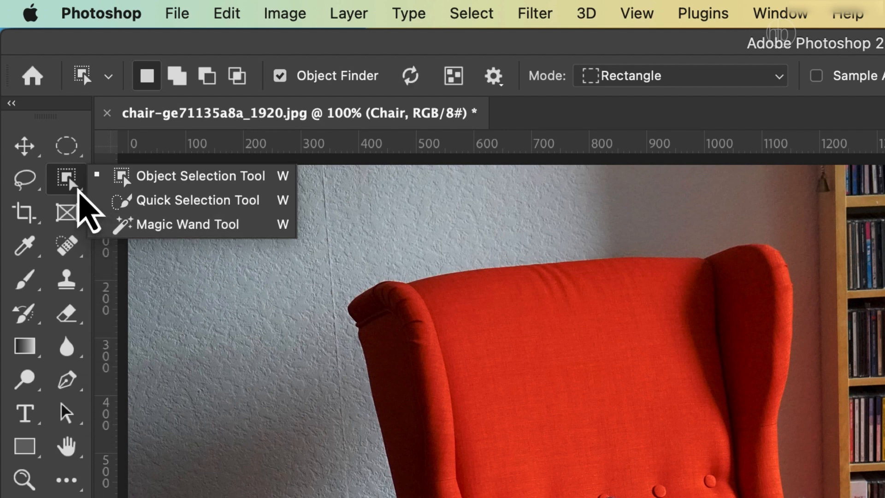
left_click(127, 184)
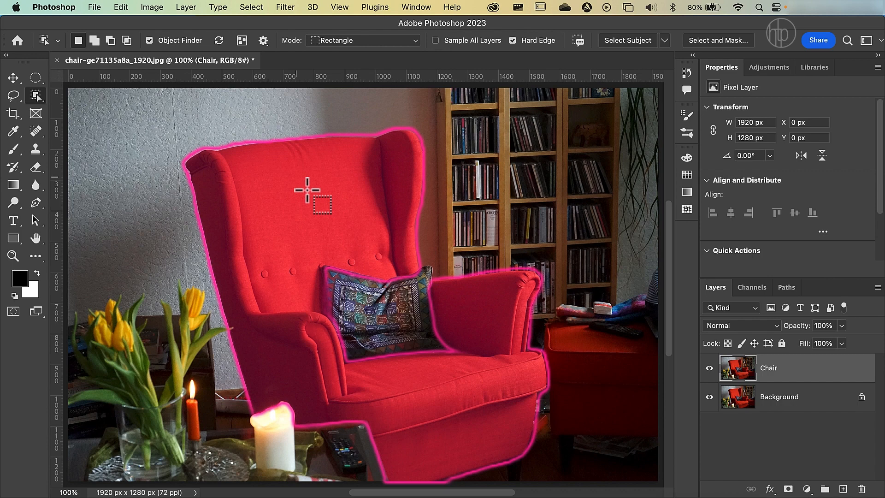
left_click(307, 189)
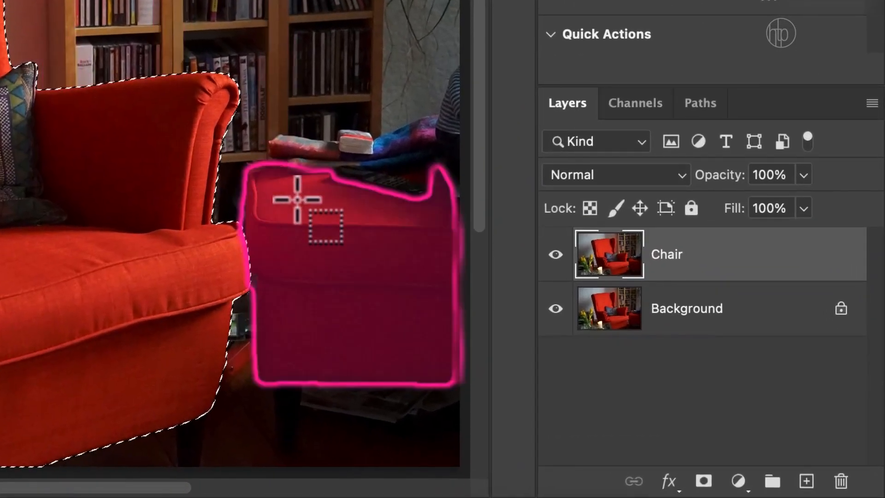
left_click(704, 482)
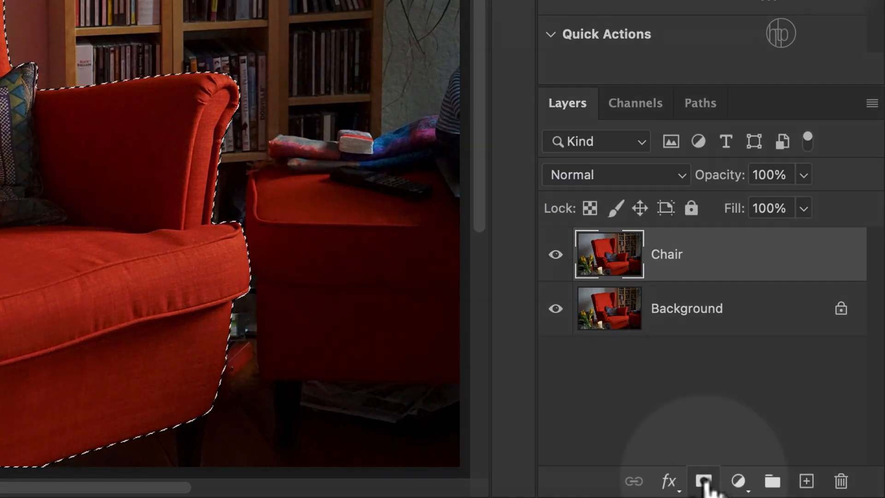
left_click(704, 482)
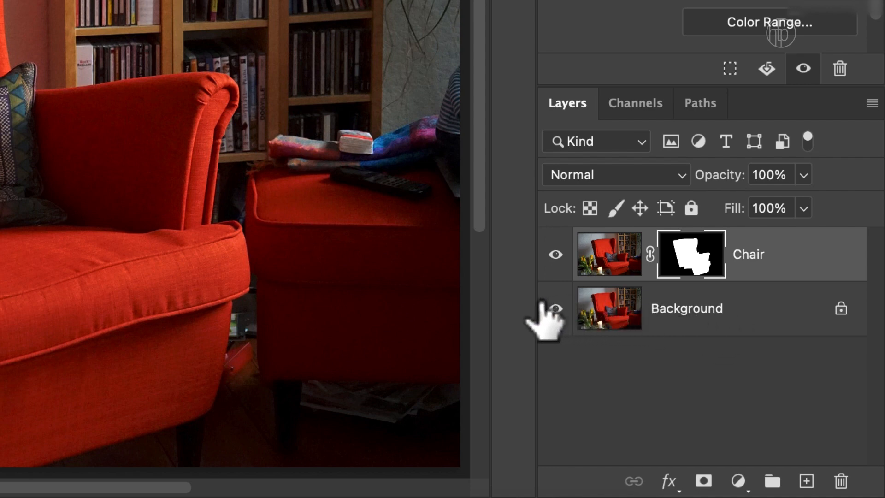
- Check the masked armchair by toggling the visibility of the Chair and Background layers
left_click(555, 256)
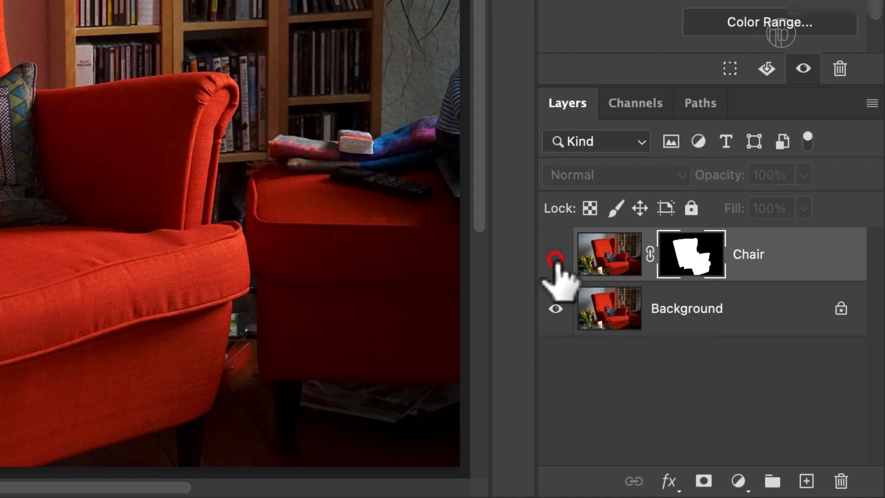
left_click(555, 255)
left_click(556, 309)
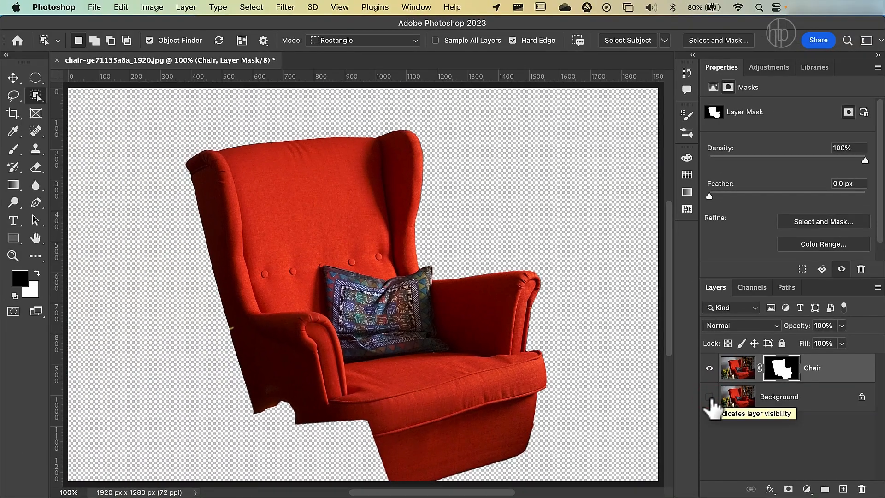
left_click(709, 397)
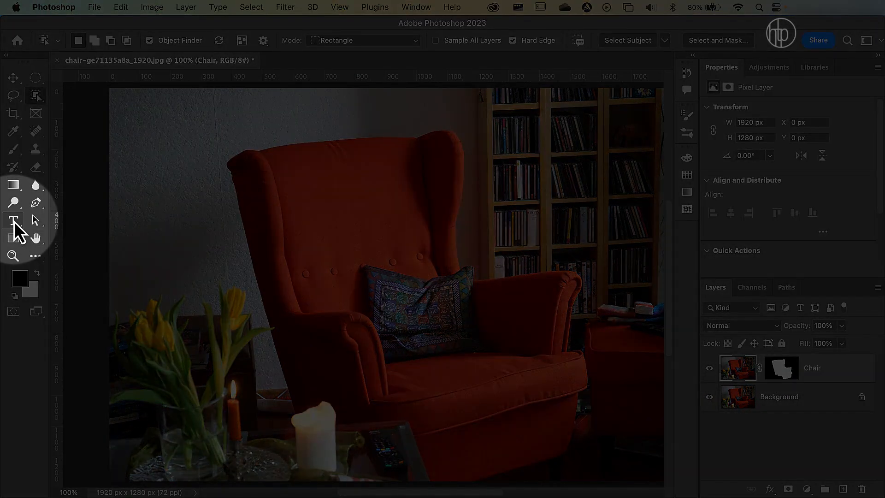
- Add the text "Hello Sunday" in white (ffffff) over the armchair's backrest
left_click(13, 221)
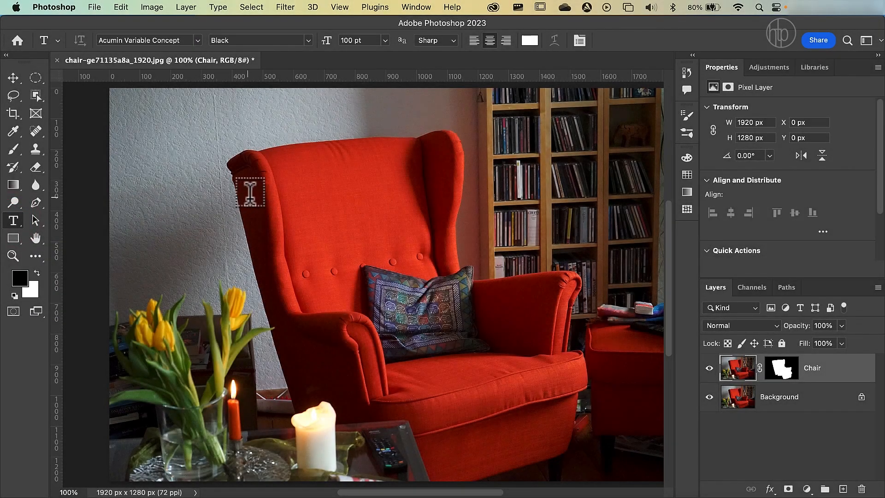
left_click(316, 195)
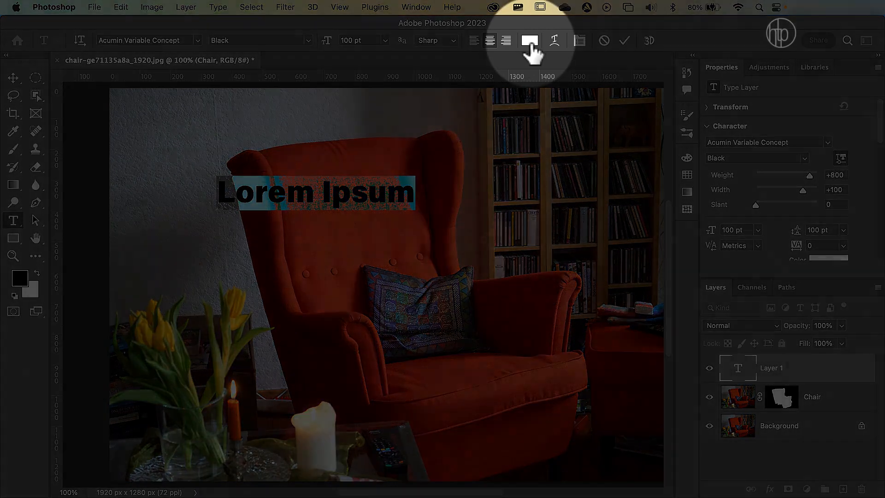
left_click(530, 40)
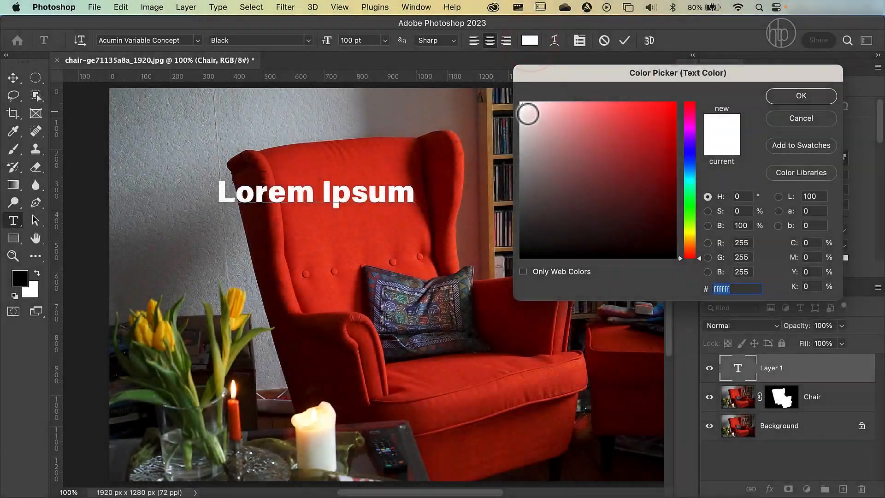
left_click(527, 110)
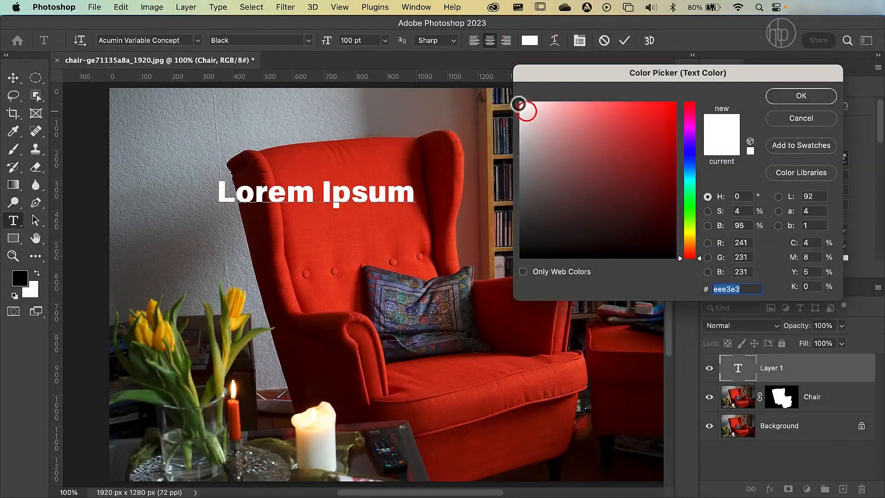
left_click(785, 98)
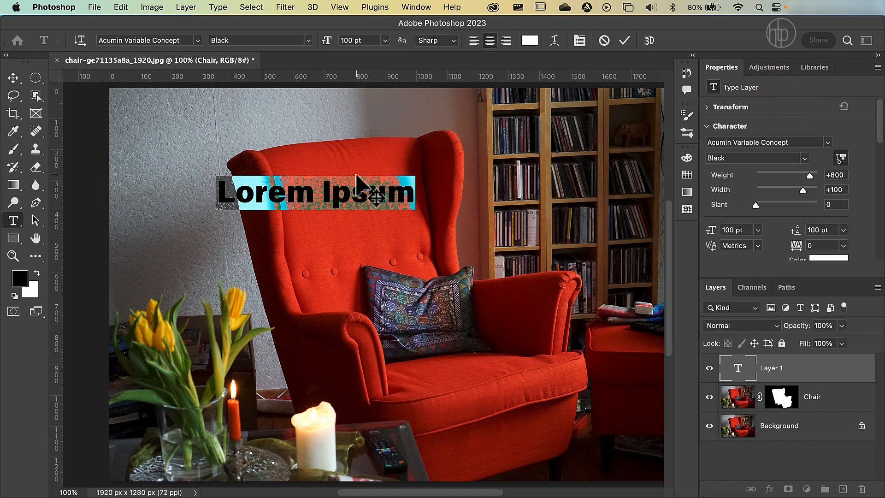
type("H")
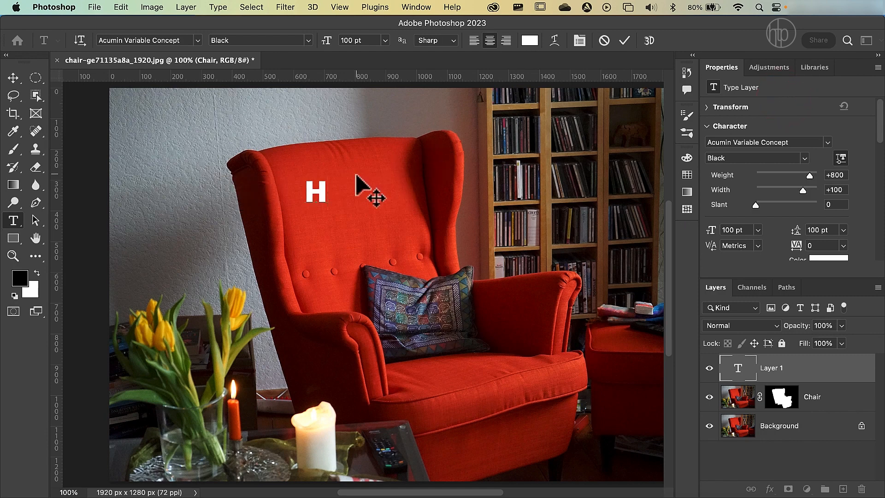
type("ello Sunday")
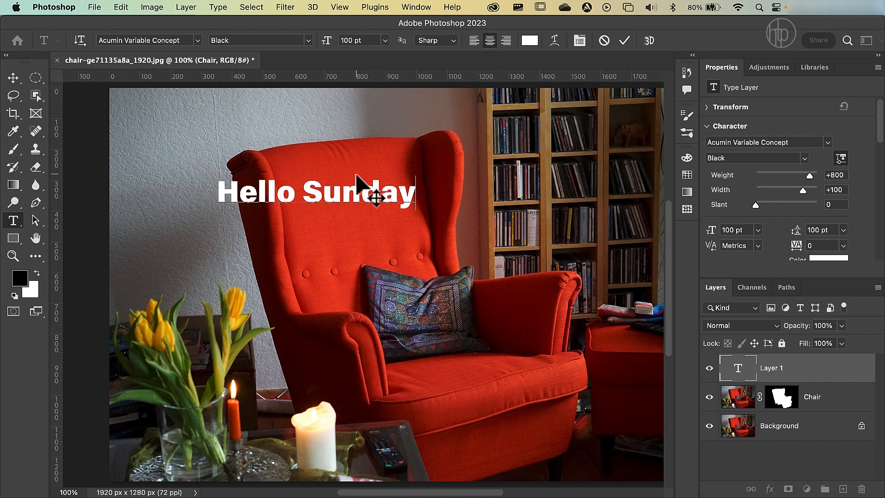
- Set the size of the whole Hello Sunday text to 220 pt and commit the text
left_click_drag(415, 198, 216, 203)
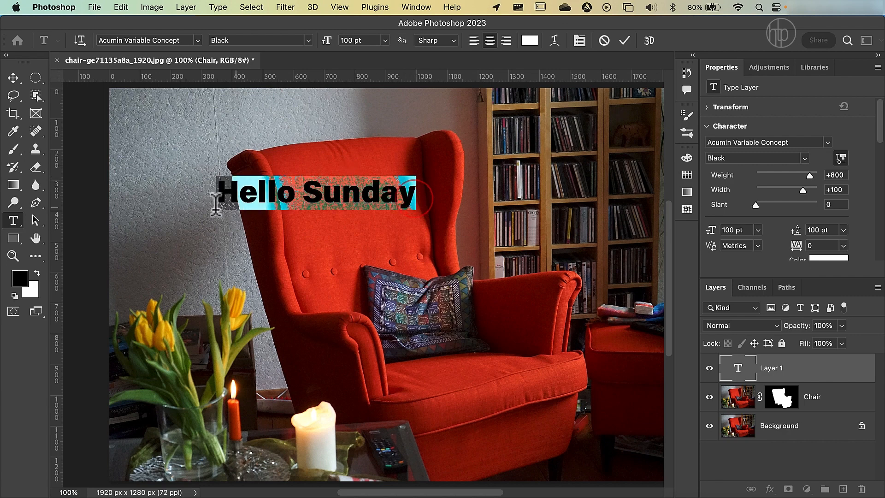
left_click_drag(711, 231, 789, 254)
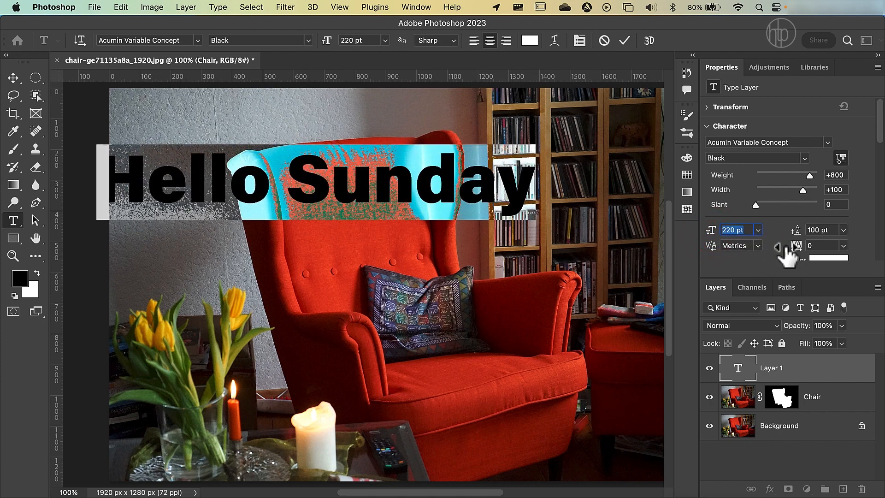
left_click(627, 45)
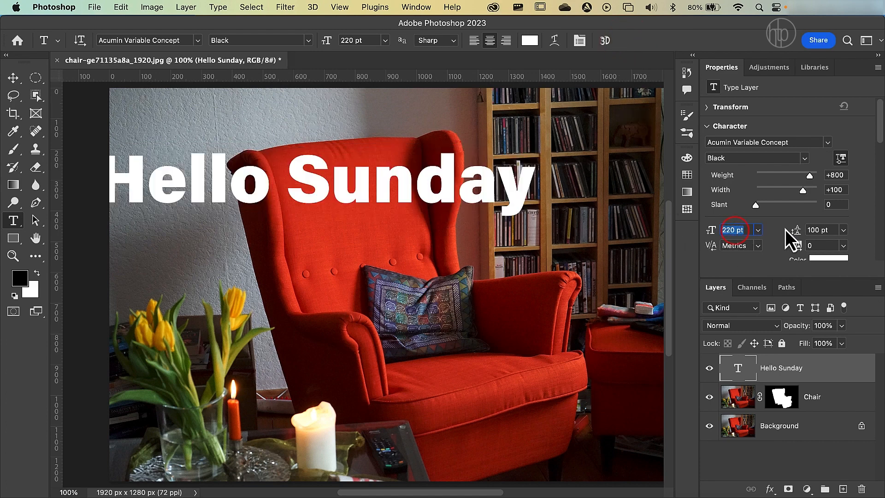
key("Return")
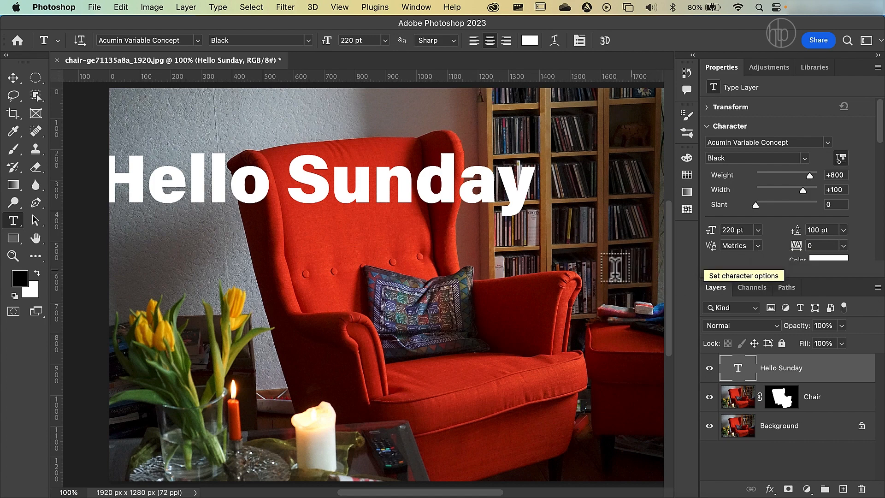
- Move the Hello Sunday text down to the middle of the image, across the cushion and armrests
key("v")
left_click_drag(407, 494, 415, 495)
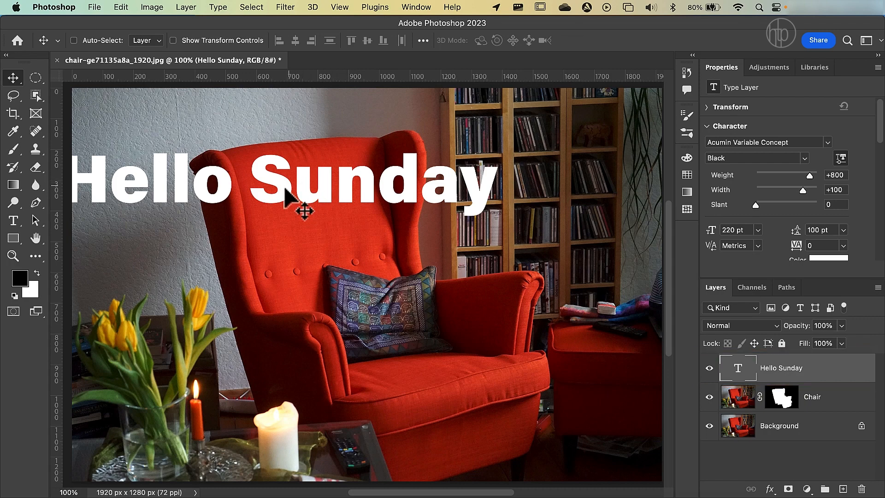
left_click_drag(284, 190, 372, 300)
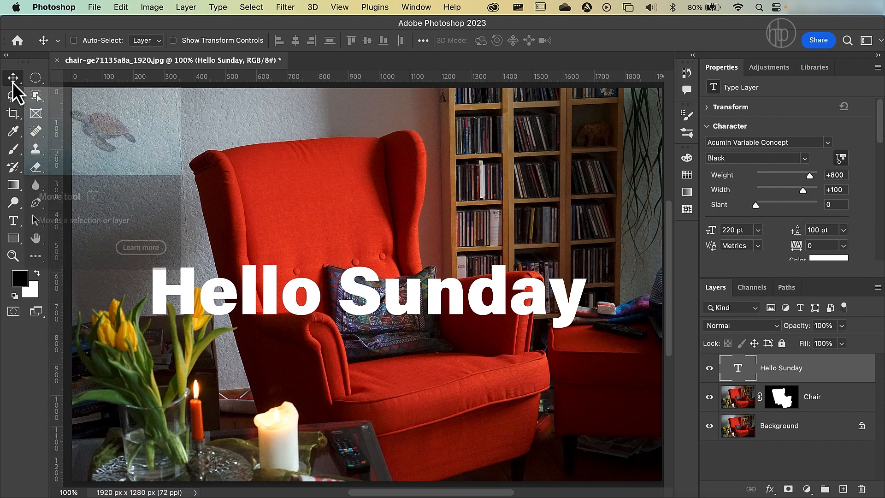
- Turn on the transform controls and scale the Hello Sunday text up to about 127% so it spans most of the image
left_click(197, 42)
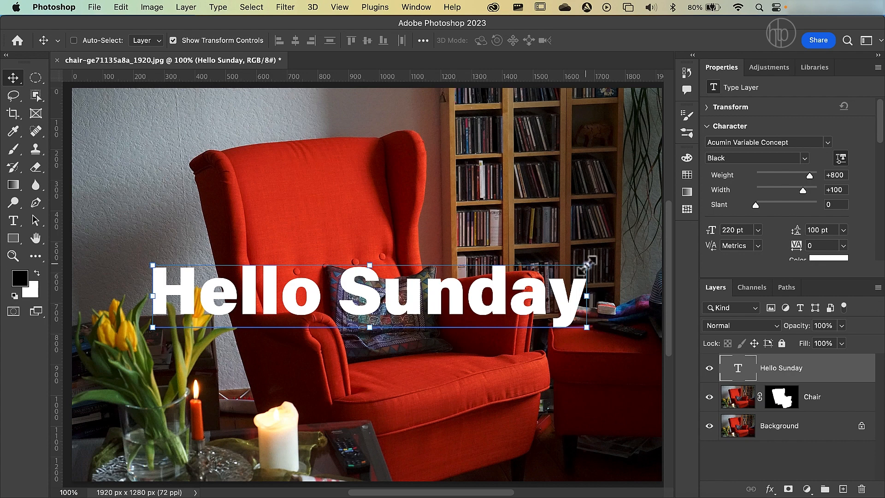
left_click_drag(588, 266, 657, 307)
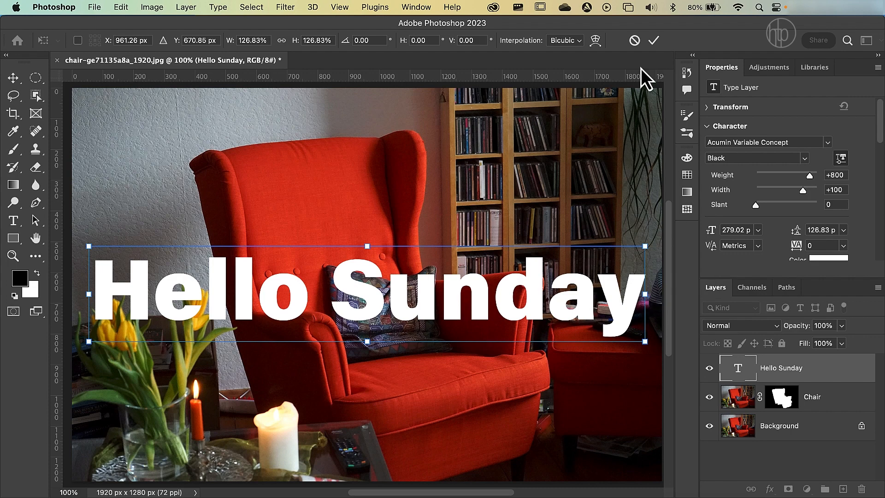
left_click(654, 43)
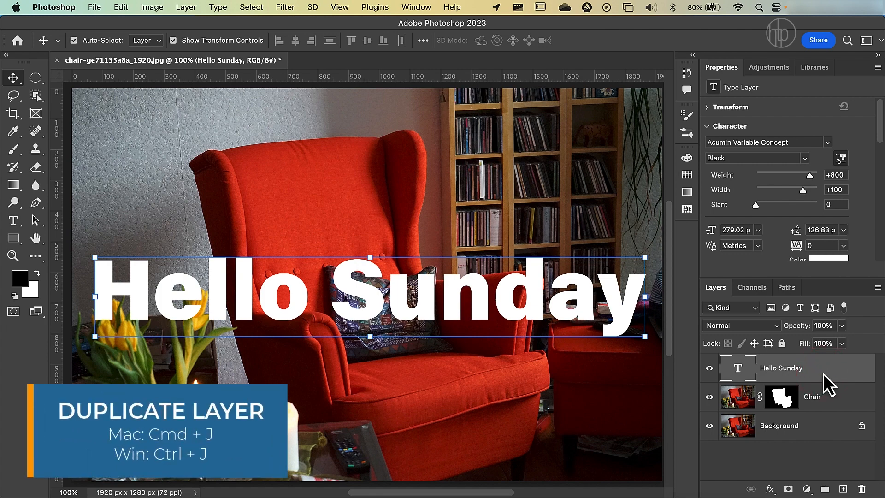
- Duplicate the Hello Sunday text layer and place the original between the Chair and Background layers
key("super+j")
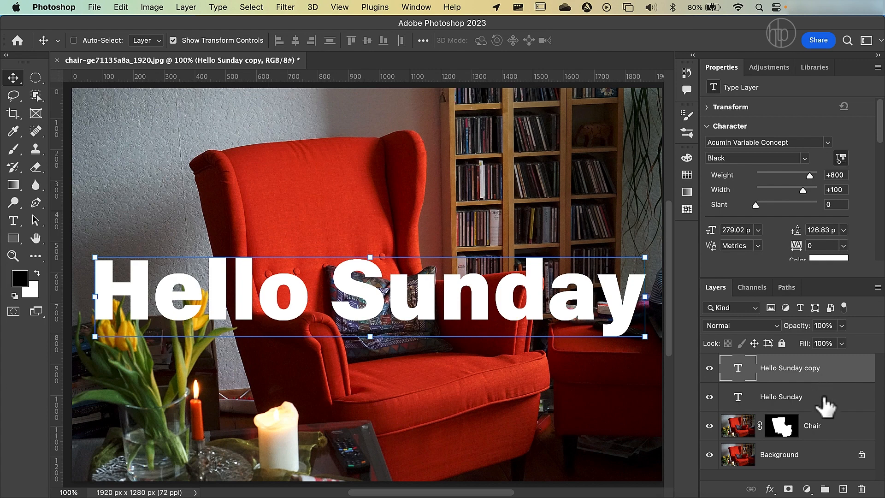
left_click_drag(824, 398, 826, 448)
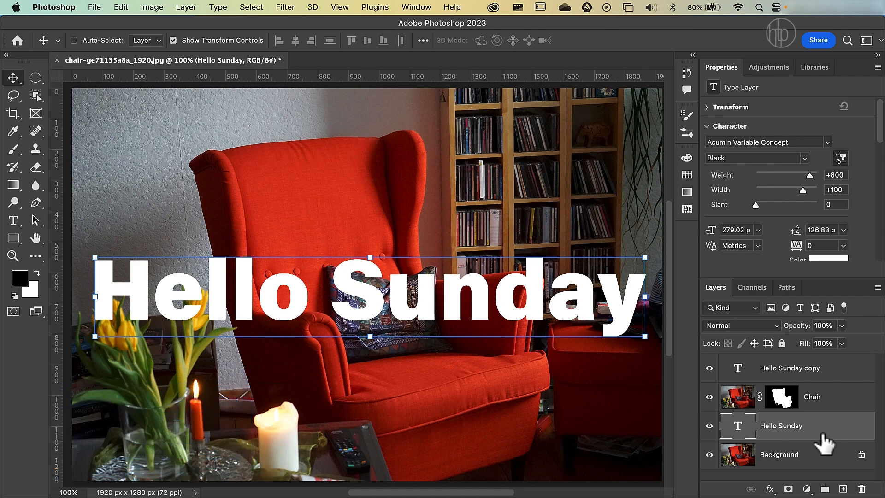
- Rename the Hello Sunday copy layer as "Hello Sunday - outline"
left_click(800, 368)
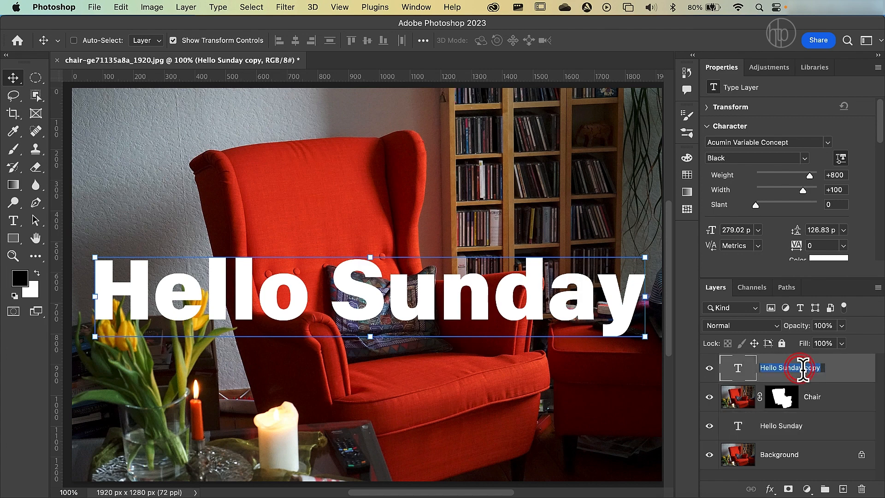
double_click(804, 367)
type("- outline")
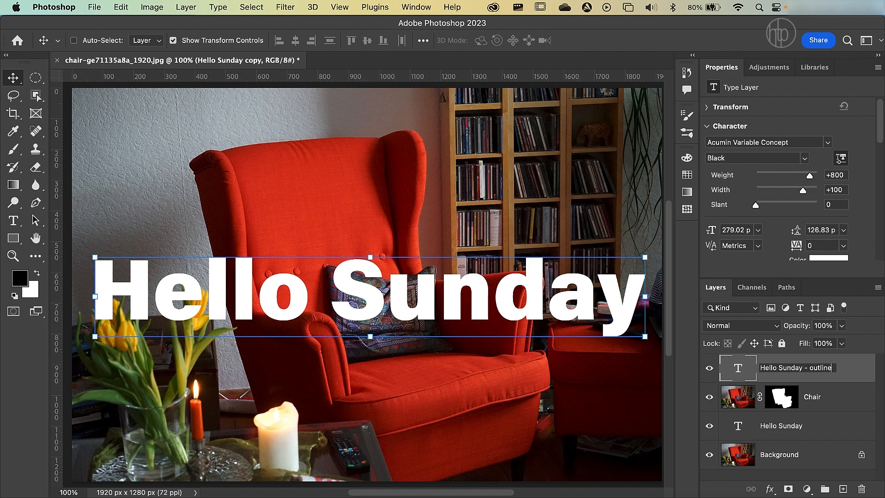
key("Return")
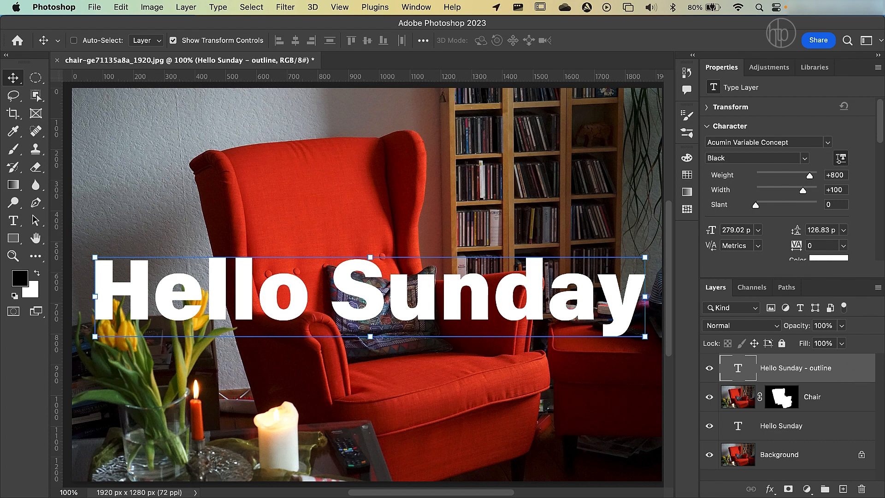
- Set the Hello Sunday - outline layer's fill opacity to 0% and give it a 6 px stroke
double_click(856, 372)
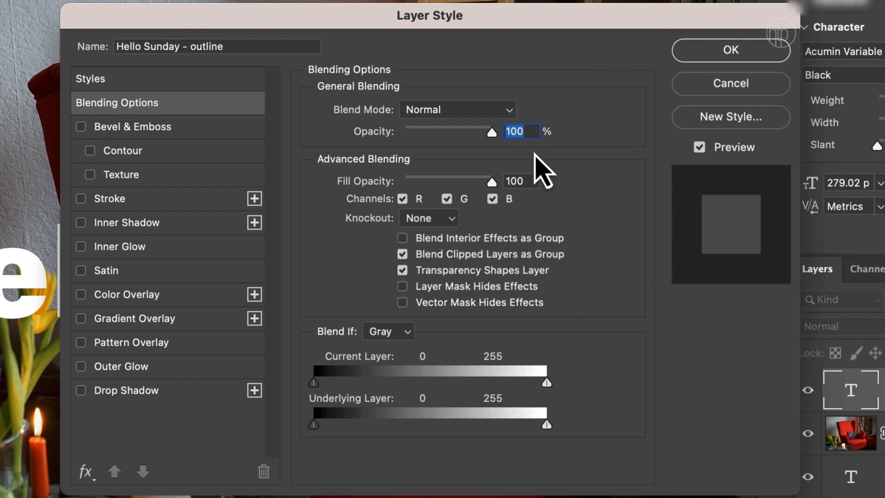
left_click_drag(492, 184, 403, 187)
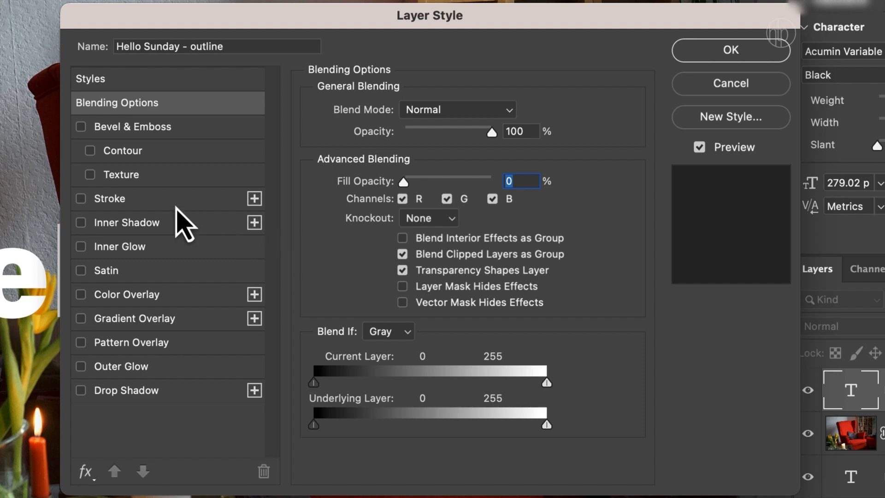
left_click(112, 204)
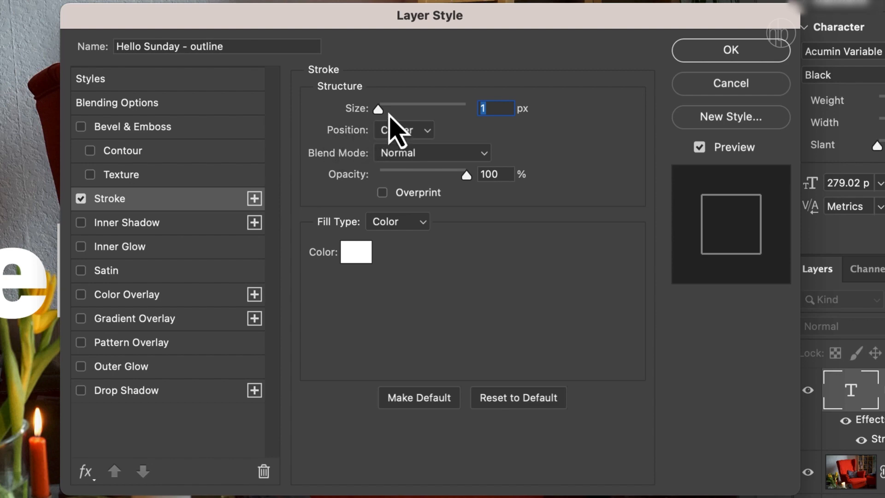
left_click_drag(378, 110, 383, 114)
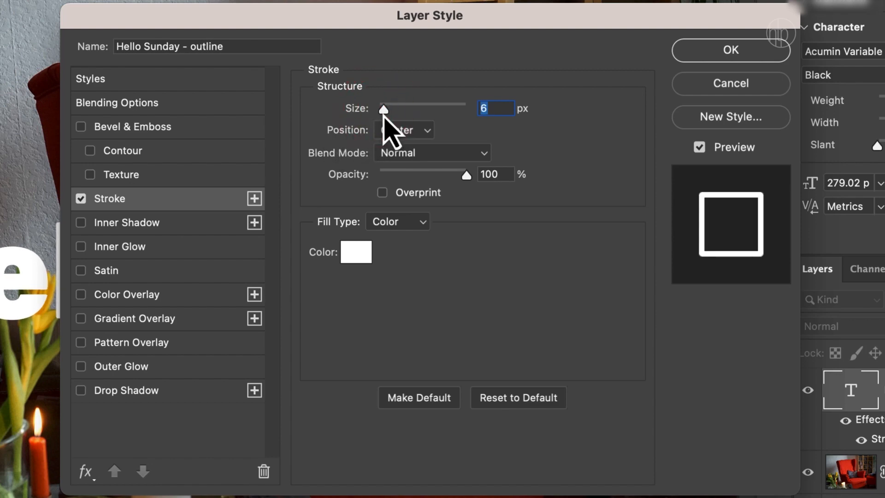
- Try the Outside and Inside positions for the outline stroke, and return it to Center
left_click(388, 131)
left_click(401, 131)
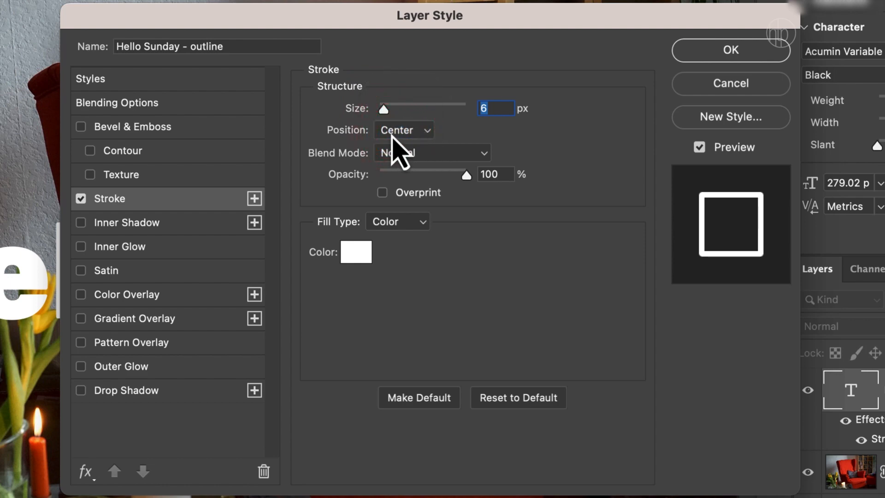
left_click(428, 133)
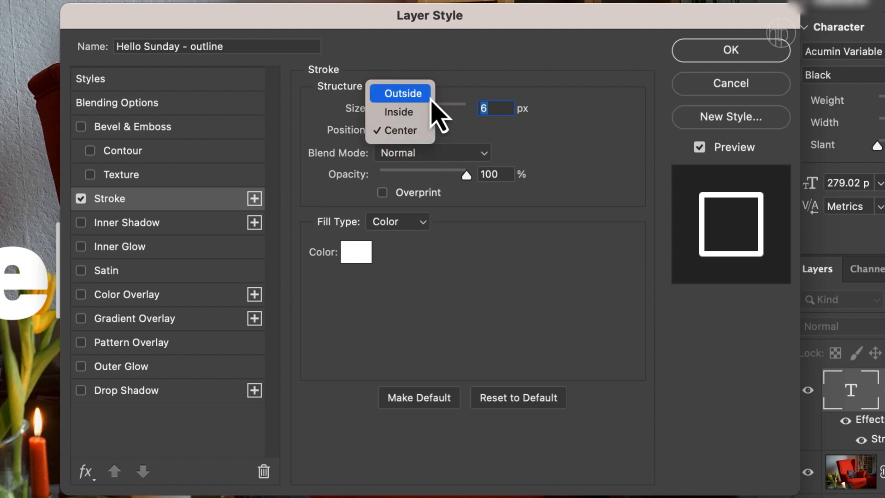
left_click(431, 97)
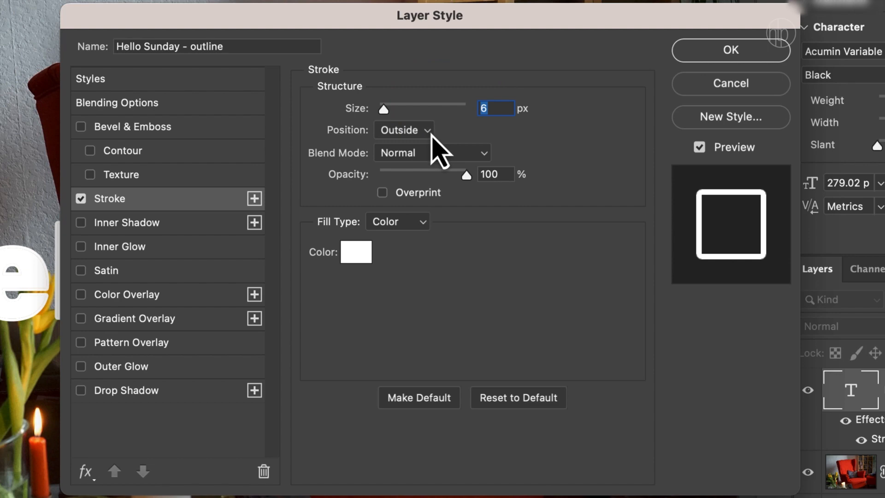
left_click(432, 135)
left_click(424, 155)
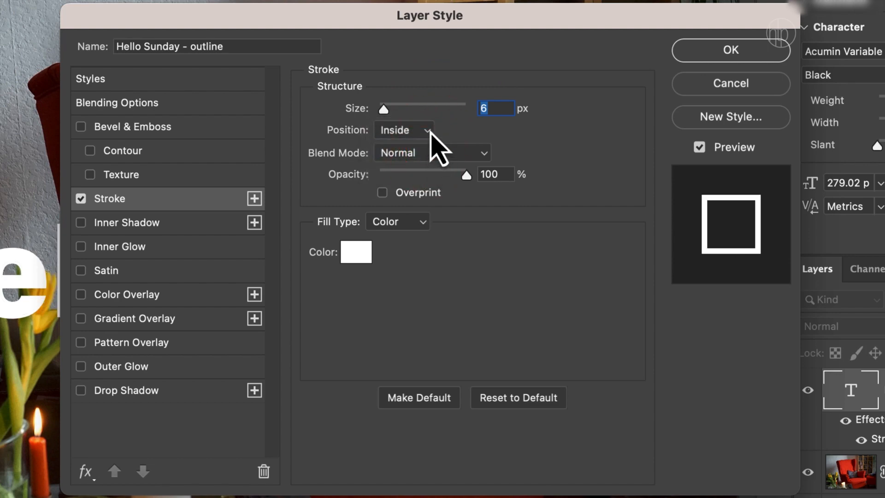
left_click(430, 133)
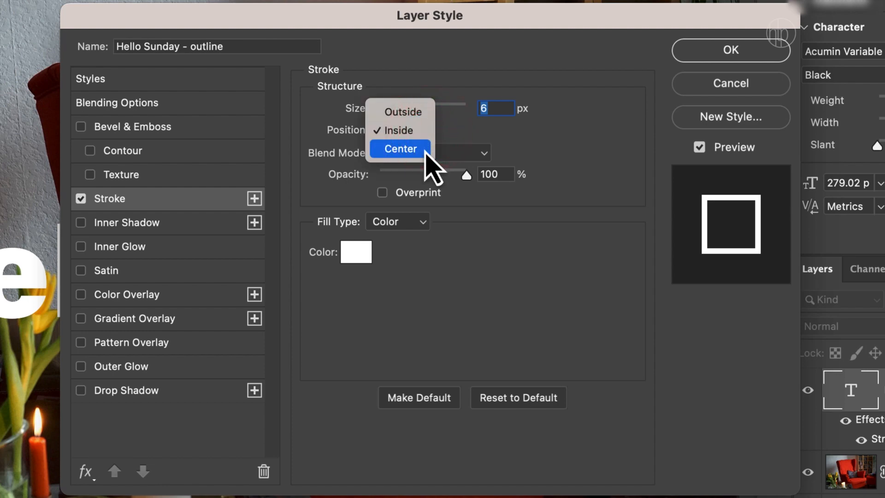
left_click(425, 154)
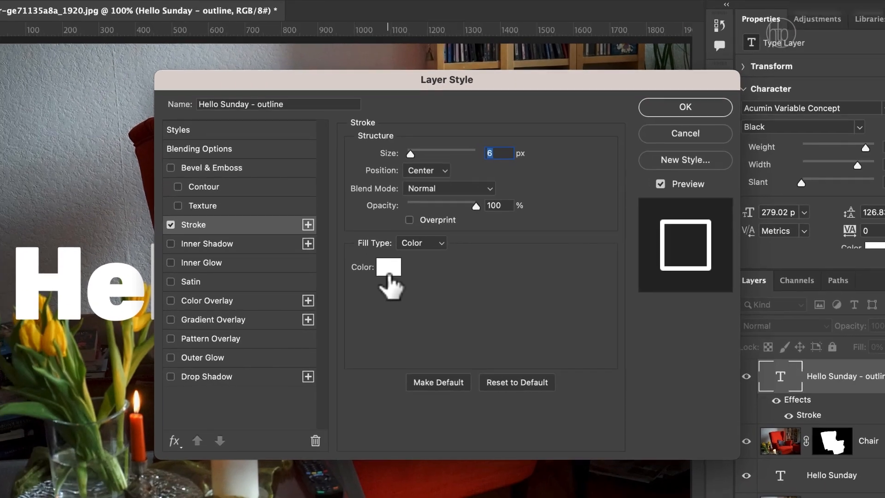
- Choose white (ffffff) as the stroke color and apply the layer style to the outline text
left_click(357, 257)
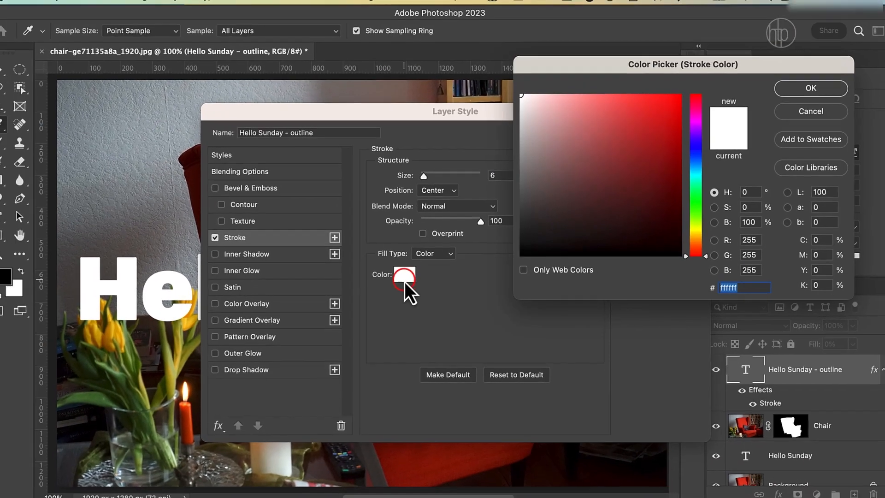
left_click_drag(526, 102, 521, 93)
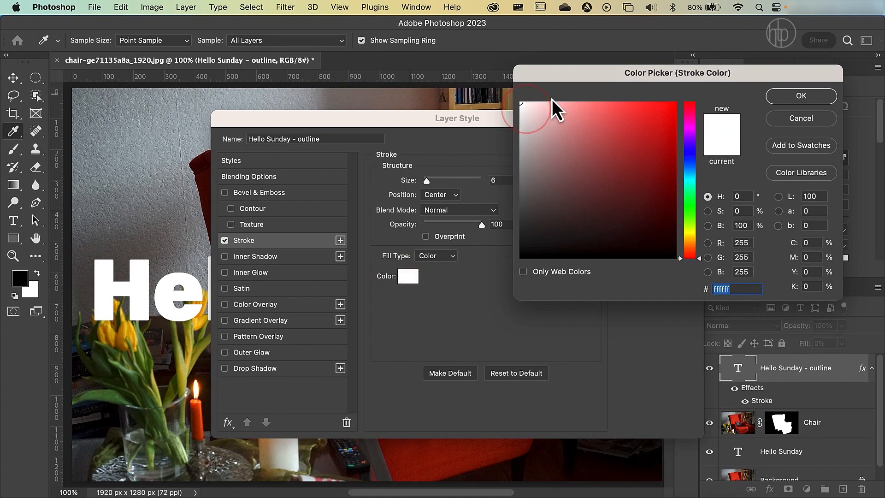
left_click(781, 98)
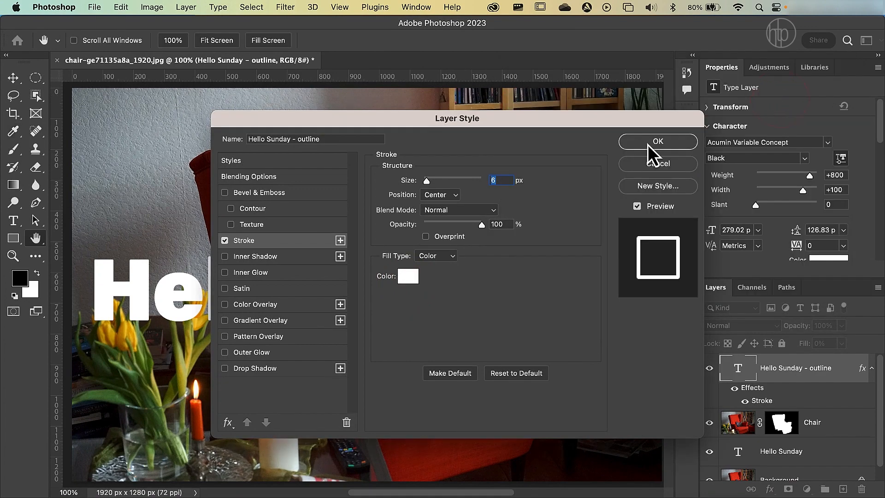
left_click(649, 145)
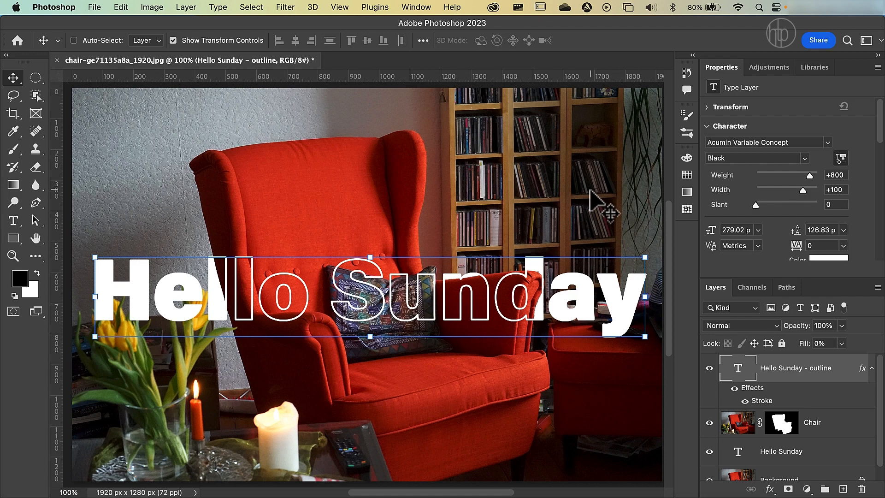
- Try a dark red stroke color on the outline text, and undo the color change
double_click(762, 404)
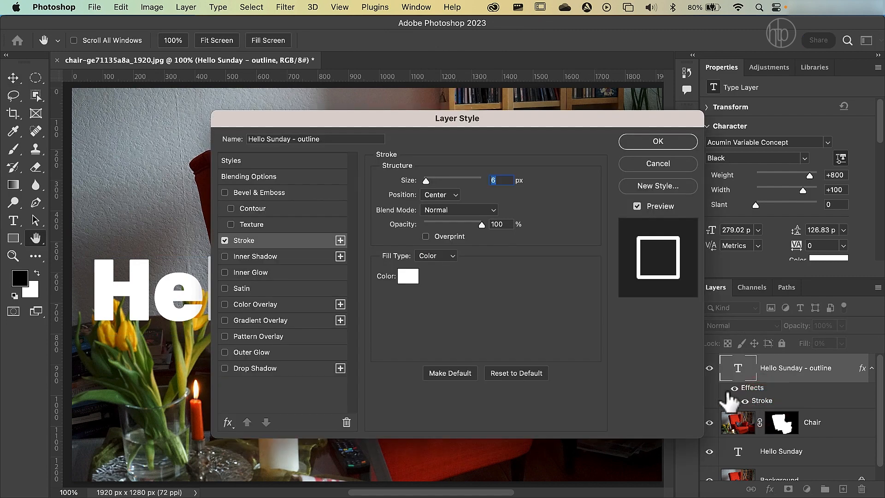
left_click(409, 277)
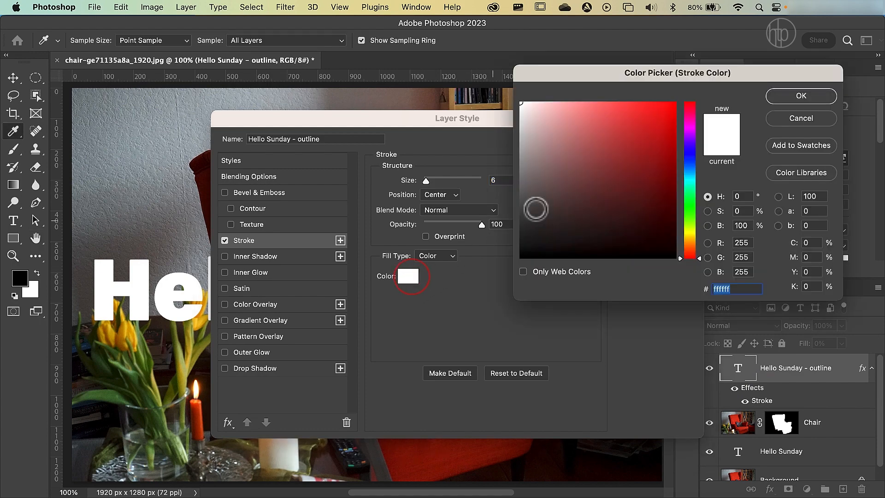
left_click_drag(579, 190, 643, 145)
left_click(778, 95)
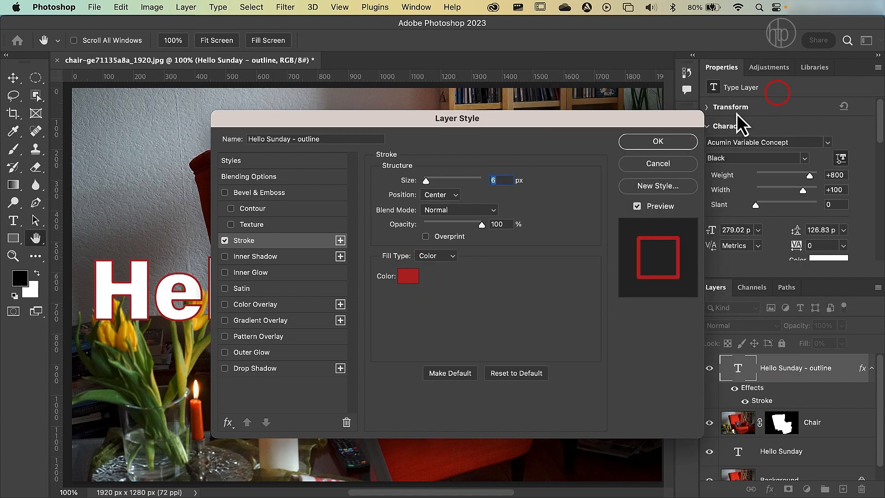
left_click(658, 141)
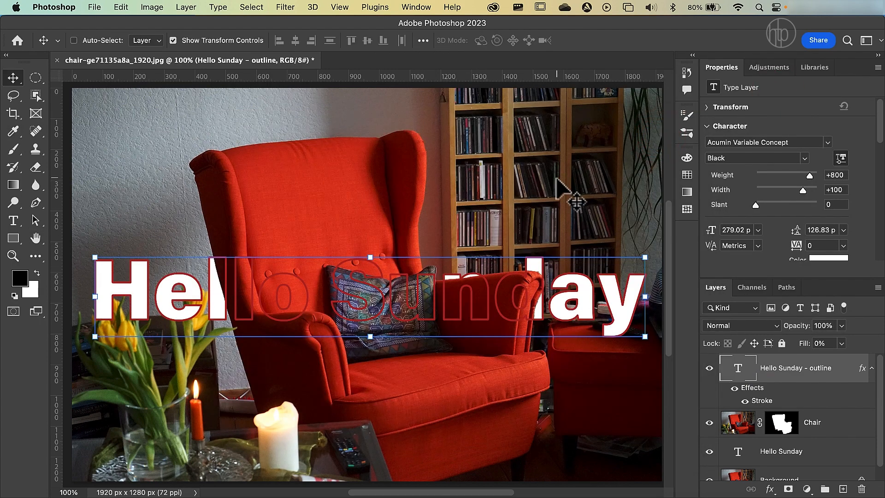
key("super+z")
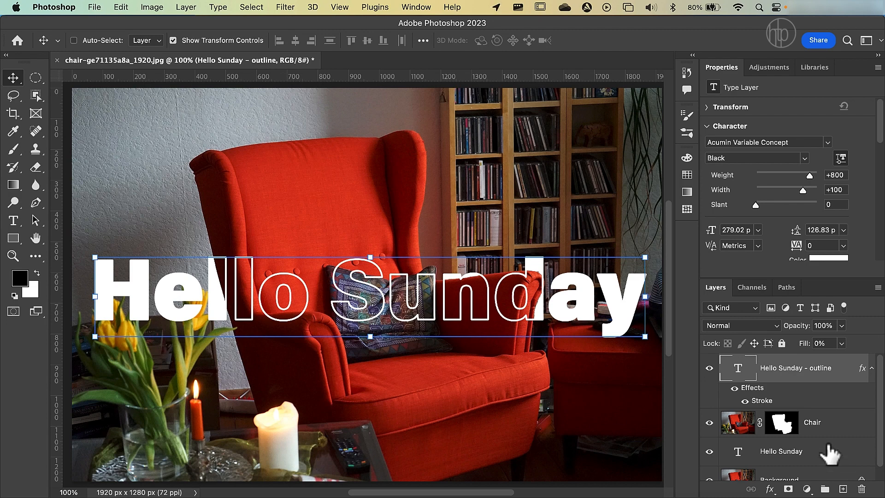
- Change the wording of the outline text layer to "Hello Friday"
double_click(739, 369)
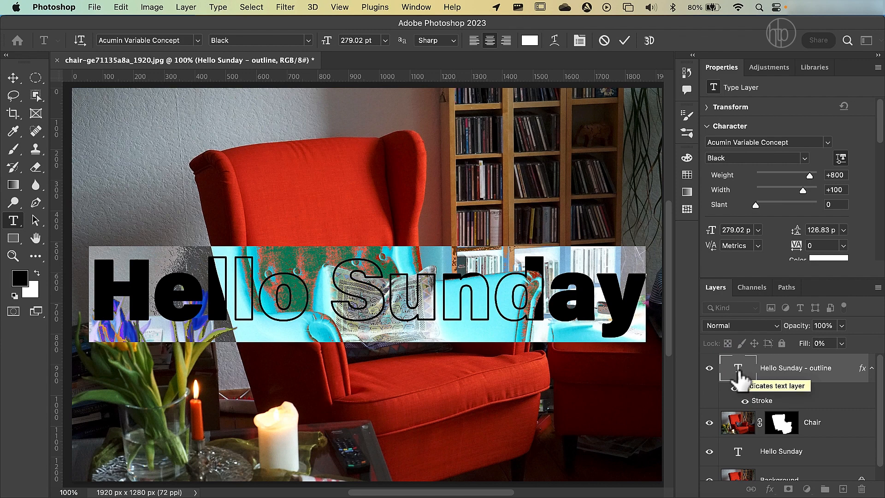
type("Hello Friday")
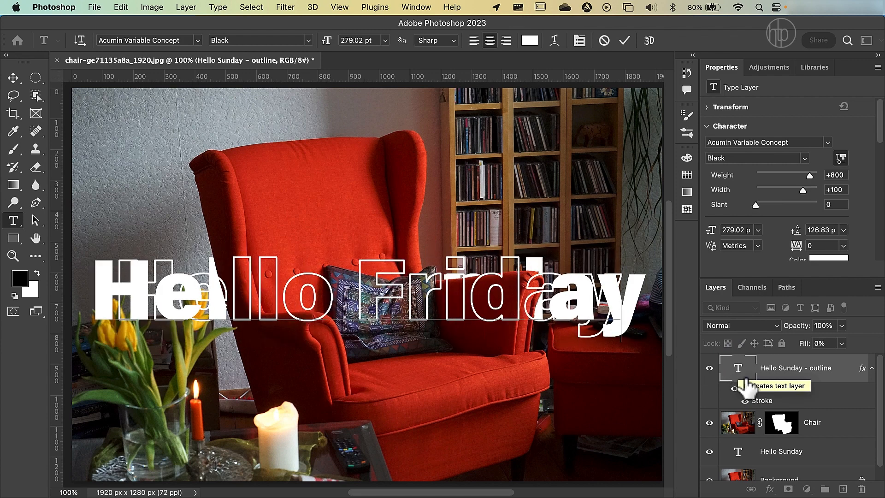
key("super+Return")
- Hide the outline text and Chair layers so the solid Hello Sunday text can be edited on its own
left_click(816, 451)
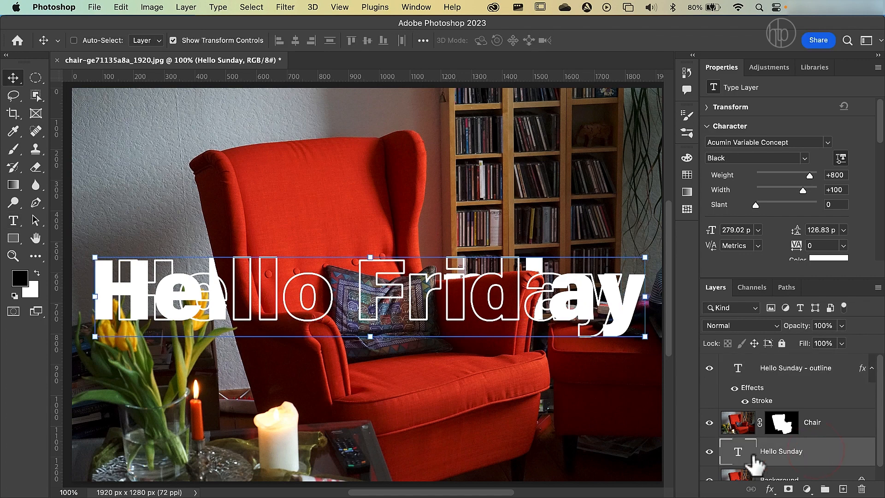
double_click(738, 452)
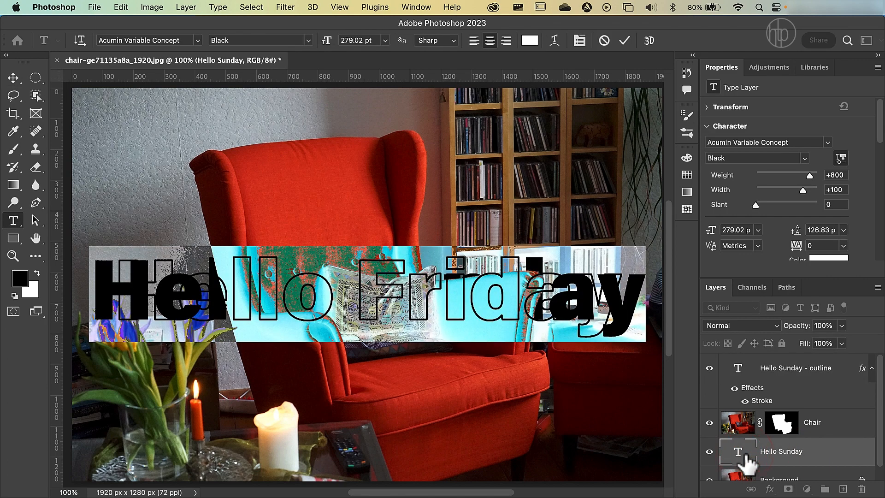
key("super+h")
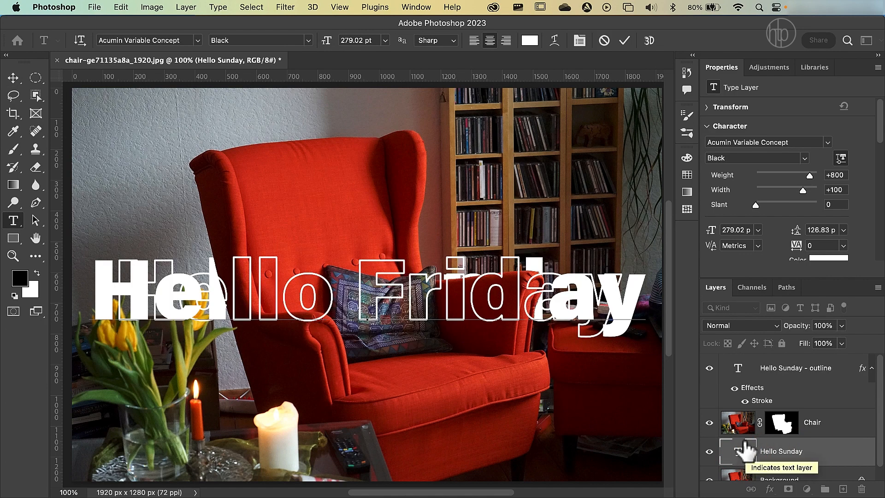
left_click(710, 368)
key("v")
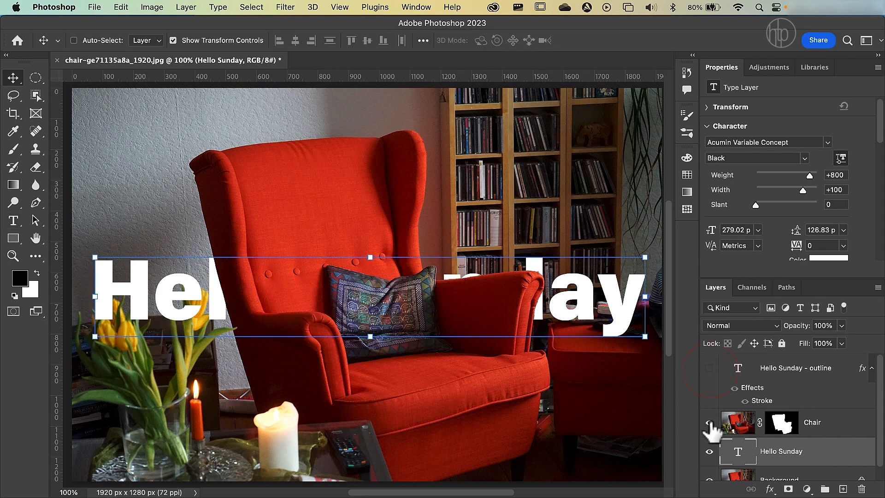
left_click(710, 422)
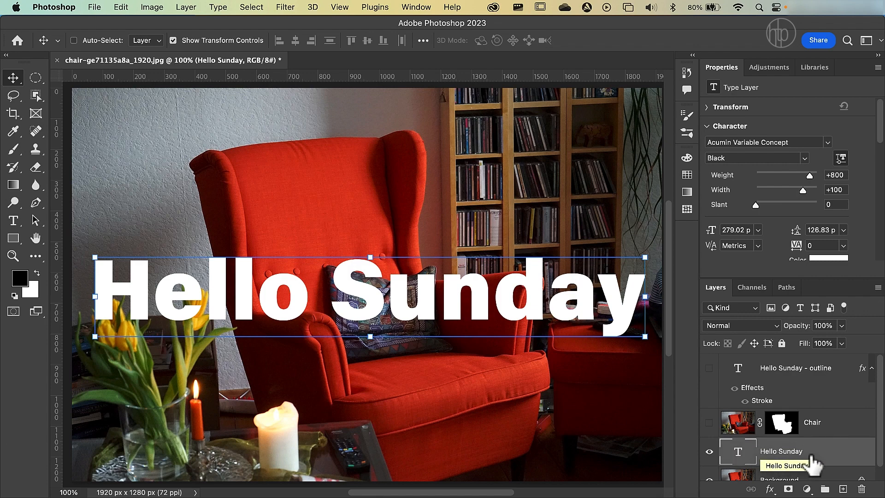
- Change the solid Hello Sunday text to "Hello Friday" and show the Chair and outline layers again
double_click(739, 452)
type("Hello Friday")
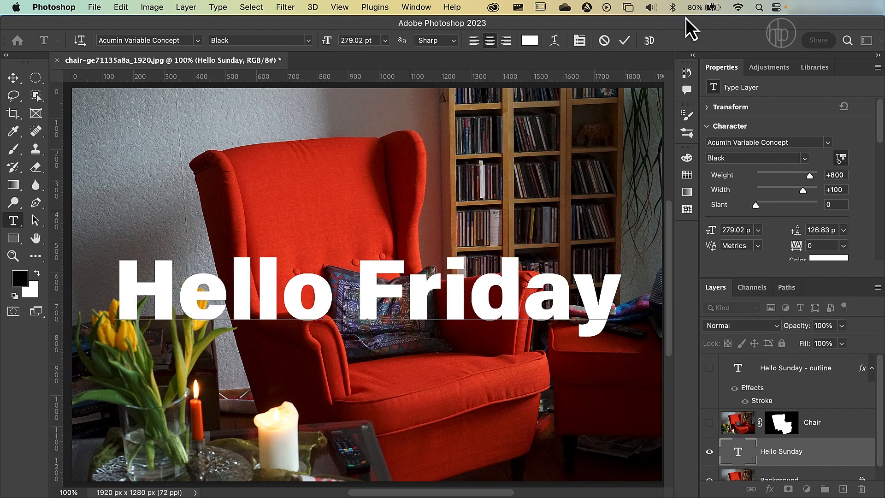
left_click(629, 42)
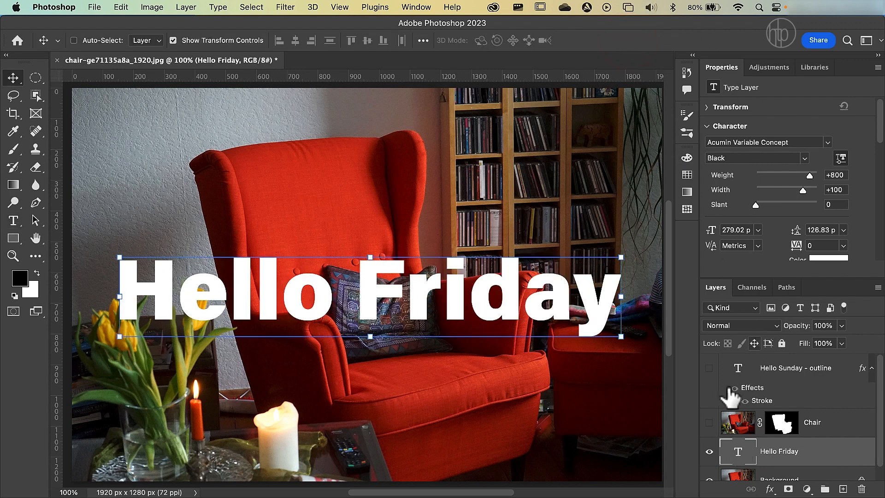
left_click(709, 423)
left_click(709, 368)
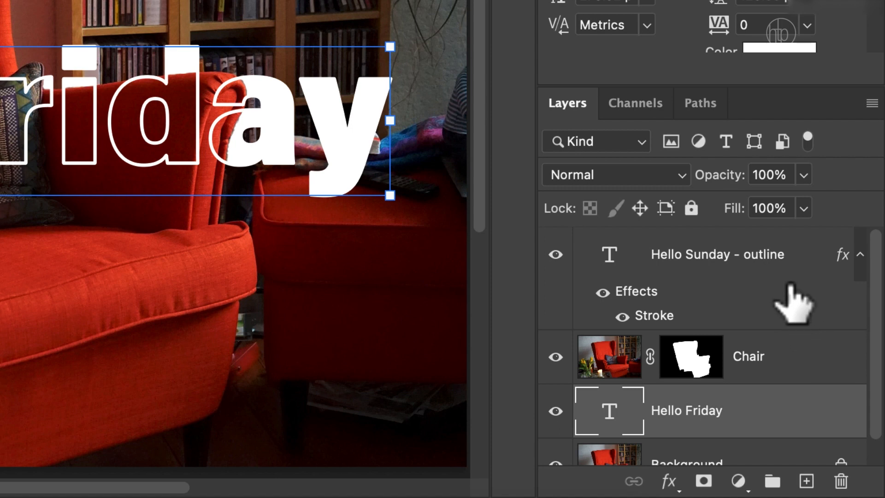
- Link the outline and Hello Friday text layers, and move both texts together over the image
left_click(789, 296)
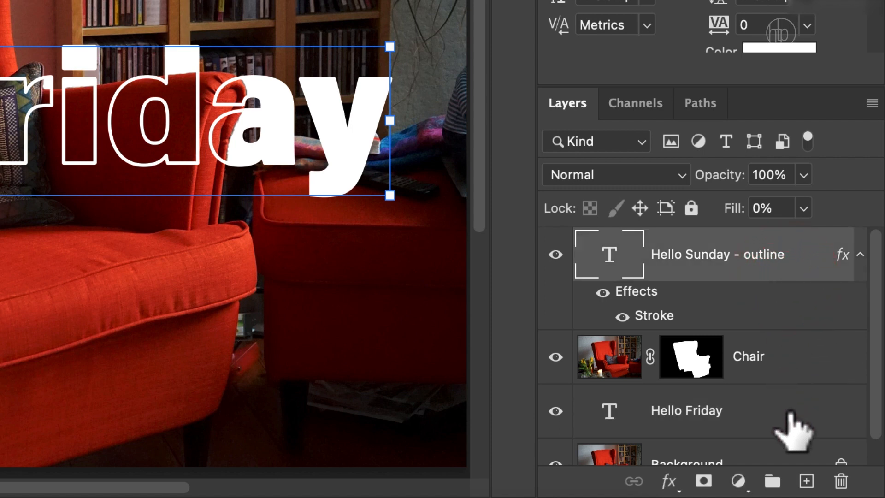
left_click(789, 414, "super")
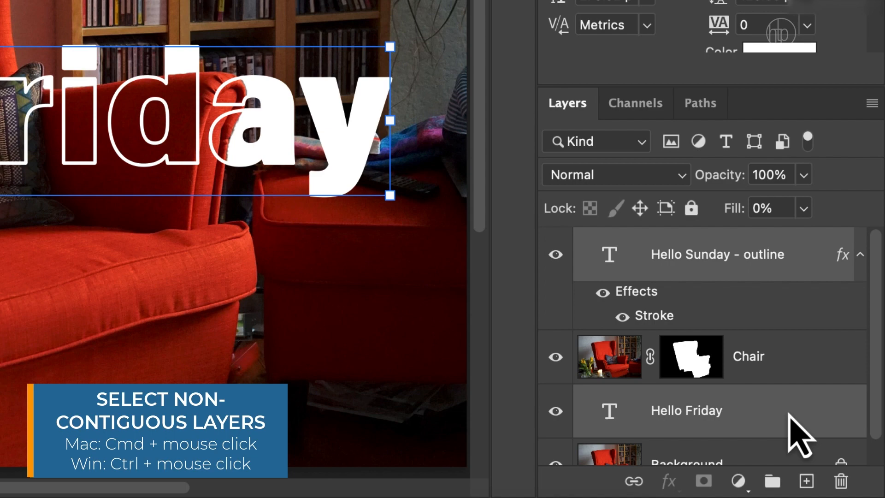
right_click(788, 412)
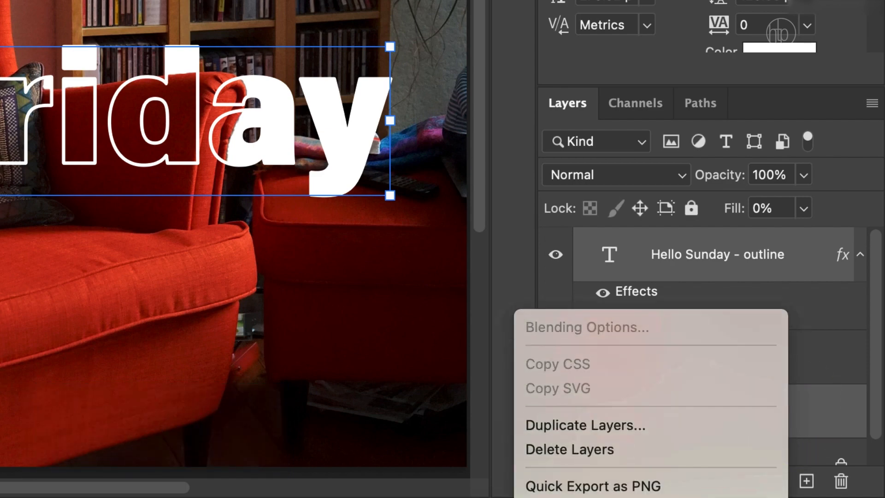
left_click(623, 417)
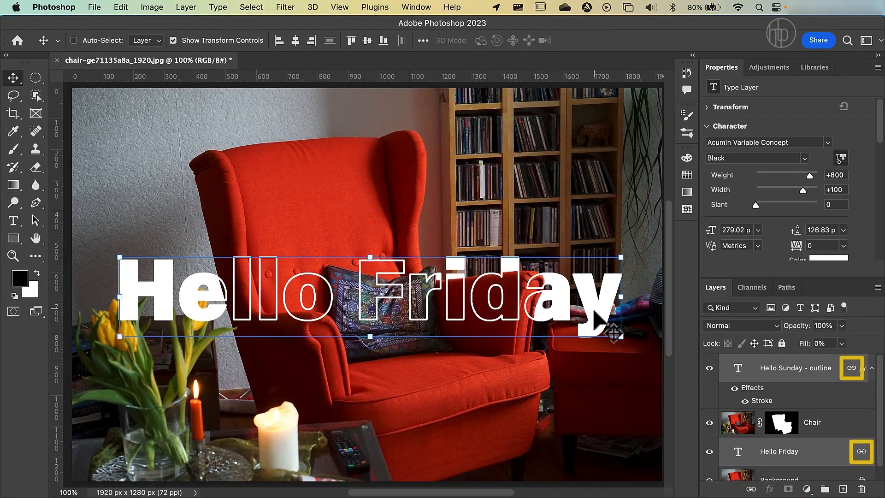
left_click_drag(482, 238, 482, 238)
left_click_drag(595, 310, 588, 282)
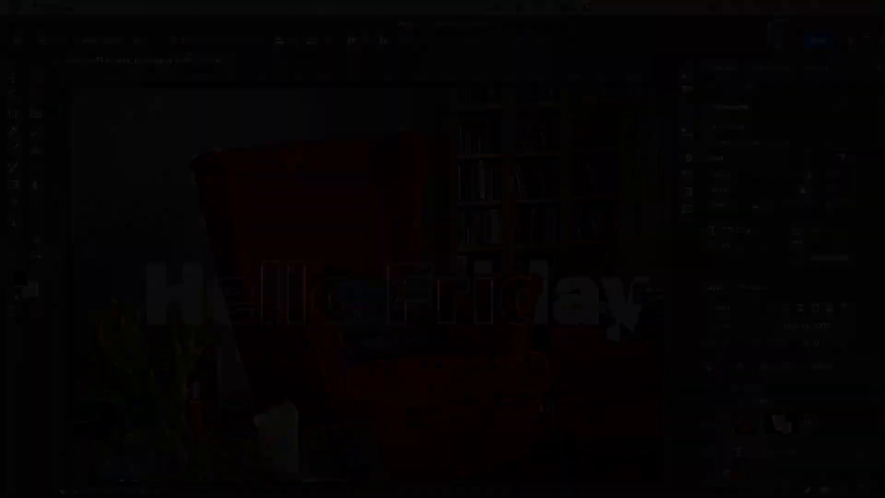